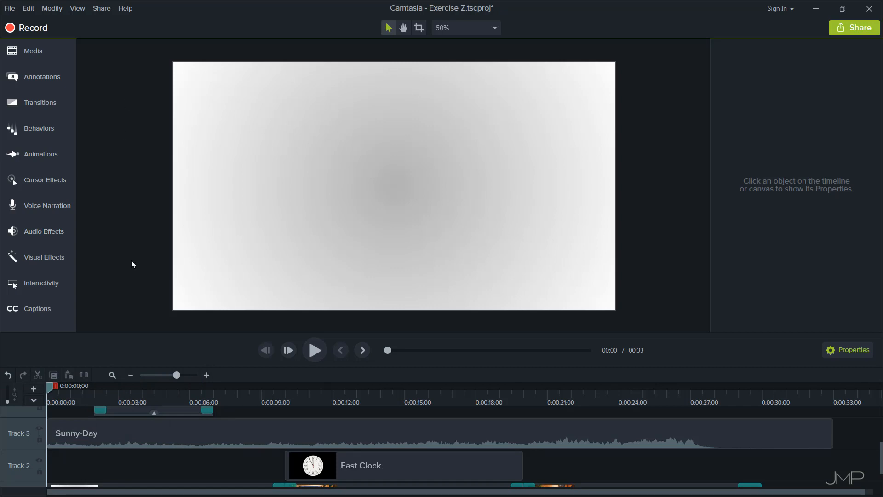
left_click(123, 430)
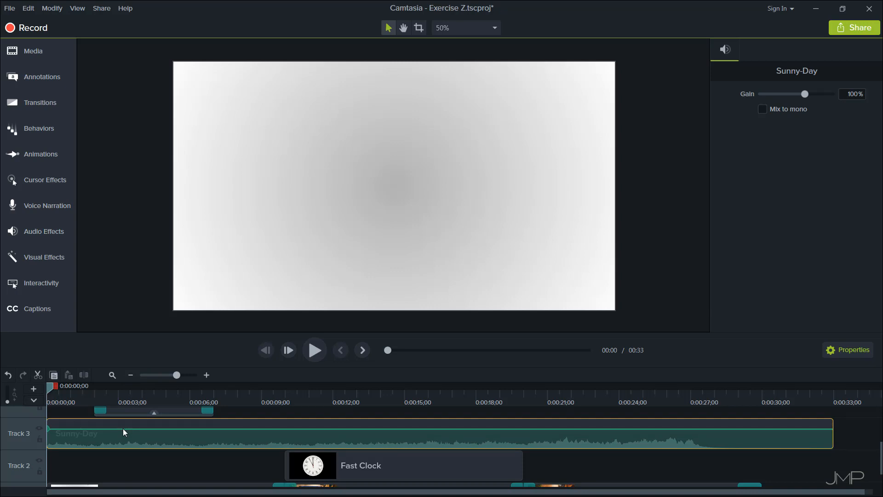
mouse_move(123, 429)
mouse_move(123, 428)
left_mouse_down()
mouse_move(123, 441)
mouse_move(126, 420)
mouse_move(129, 428)
left_mouse_up()
key("ctrl+z")
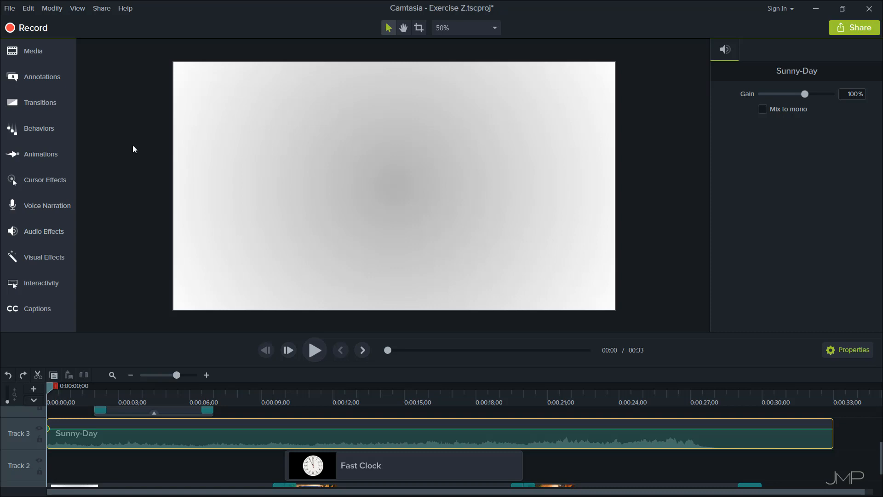
Add the Fade In and Fade Out audio effects to the Sunny-Day clip on Track 3
left_click(41, 231)
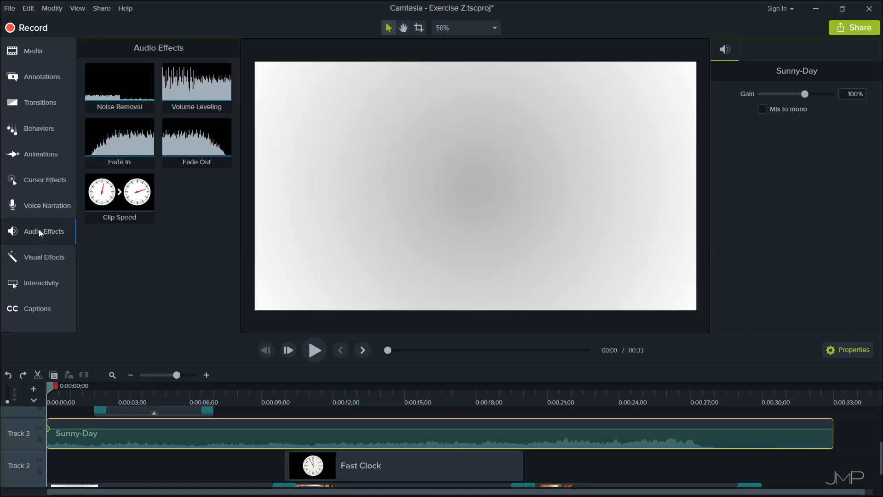
left_click_drag(113, 140, 75, 419)
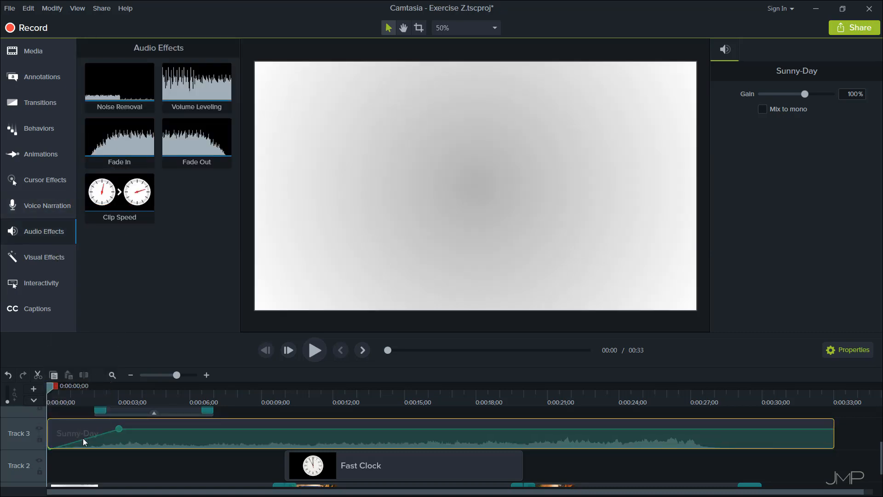
mouse_move(85, 439)
mouse_move(118, 429)
left_mouse_down()
mouse_move(90, 432)
mouse_move(161, 440)
mouse_move(121, 435)
left_mouse_up()
left_click_drag(191, 134, 717, 432)
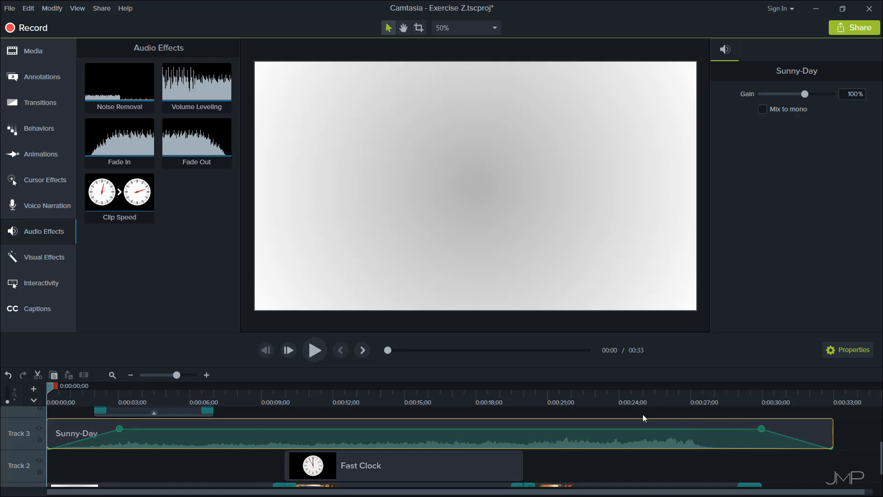
Lower the Sunny-Day volume between its fades to about 51% and set the clip's gain to 30%
left_click_drag(534, 429, 533, 439)
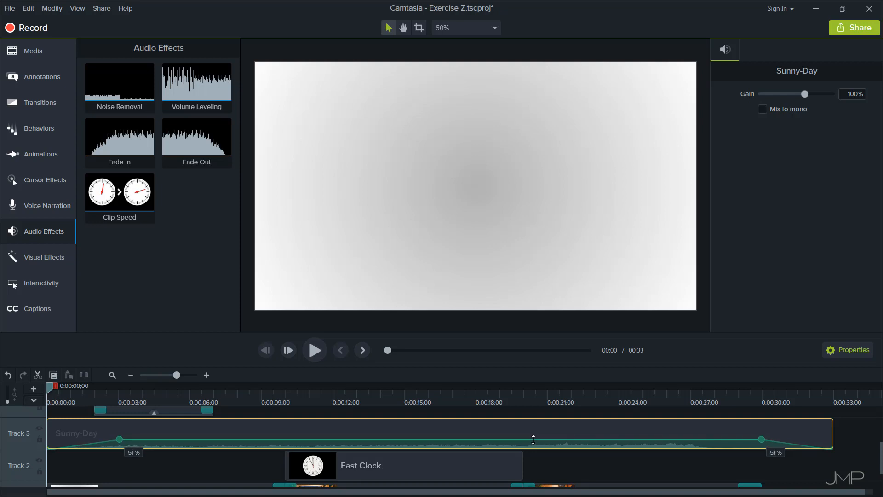
left_click_drag(533, 439, 533, 438)
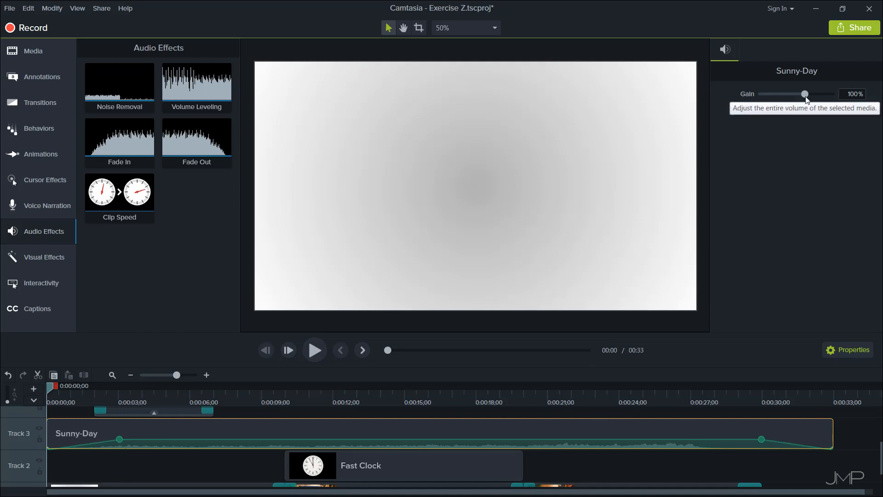
left_click(321, 343)
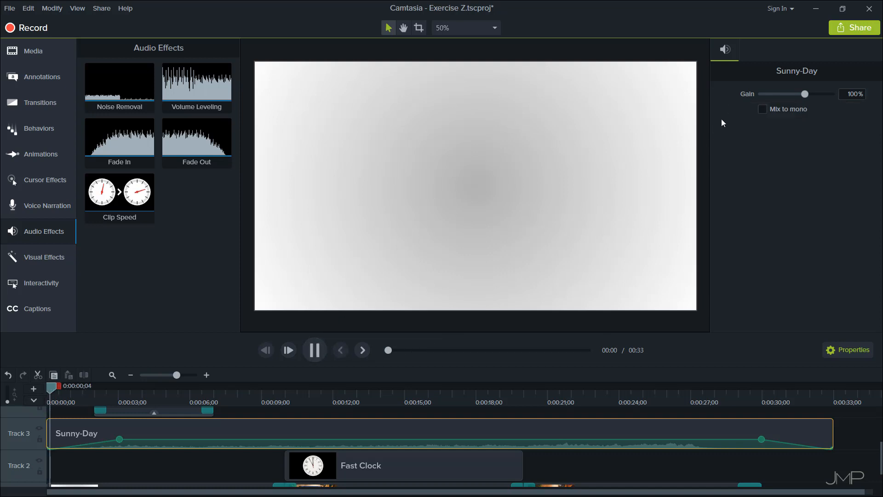
left_click_drag(804, 93, 786, 96)
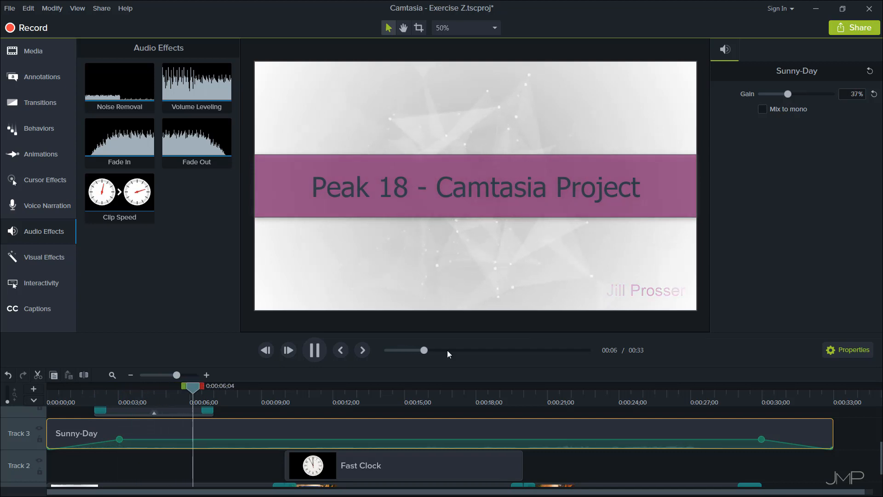
left_click(314, 351)
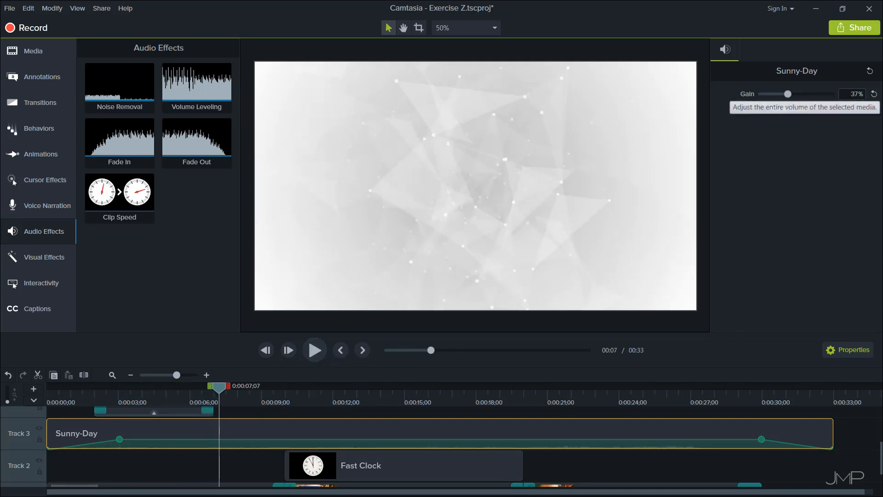
double_click(855, 94)
type("30")
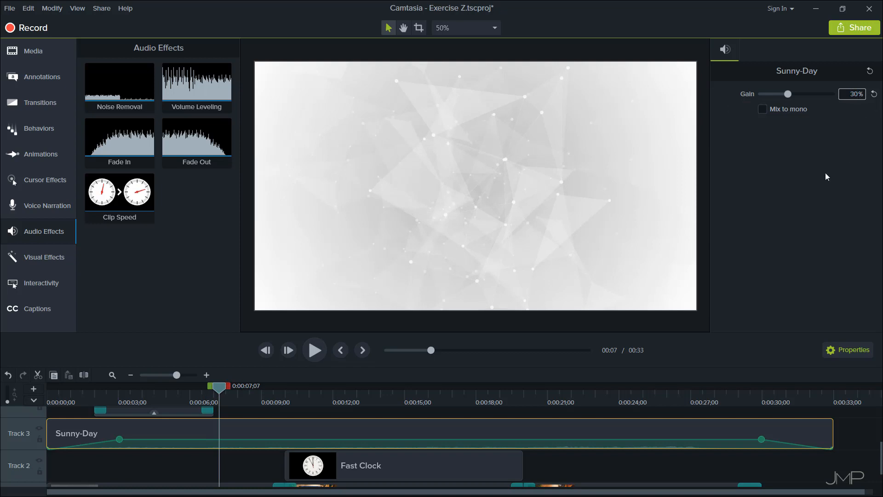
key("Return")
left_click_drag(217, 387, 49, 387)
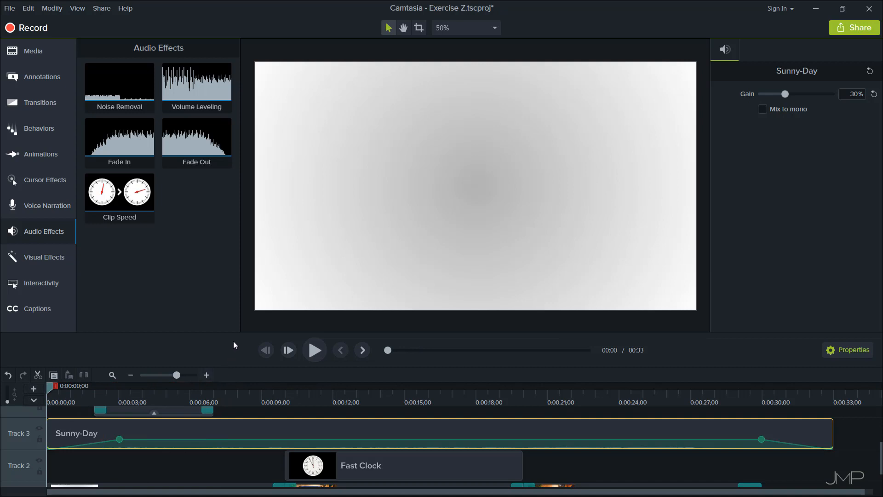
Select the Fast Clock clip, move the playhead to about 11 seconds, and disable and lock Track 3
left_click(382, 463)
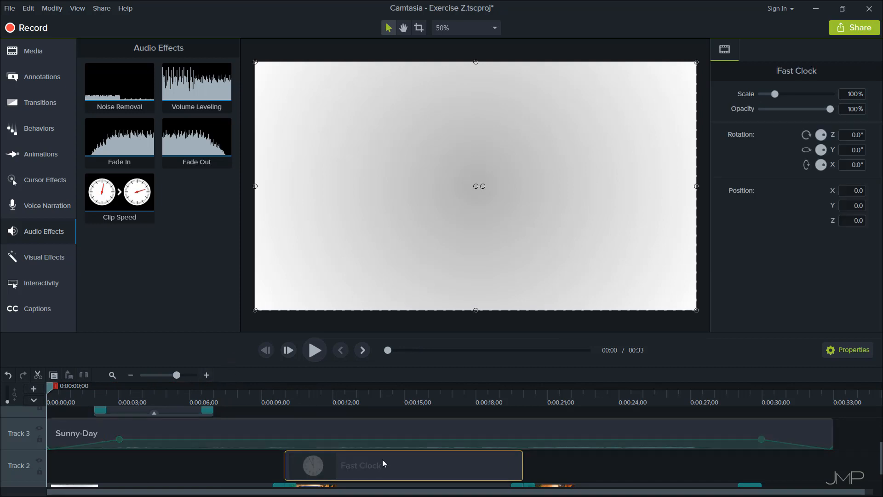
left_click(52, 385)
left_click_drag(81, 388, 316, 395)
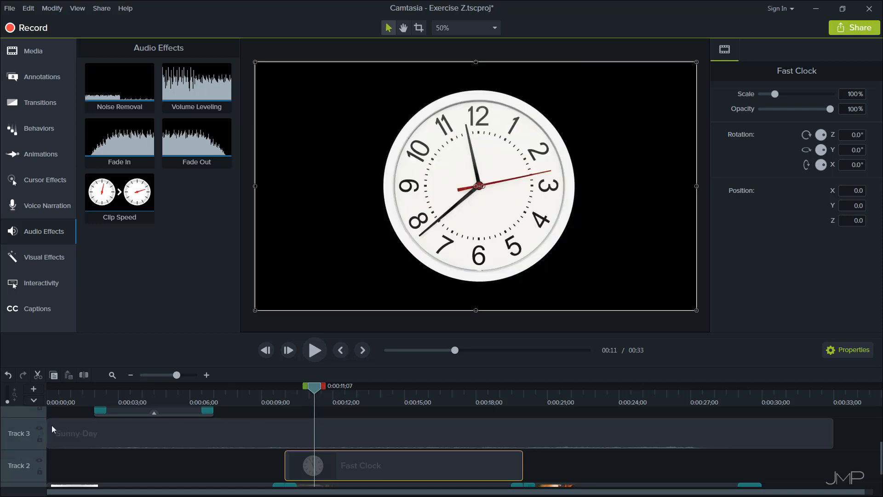
left_click(37, 429)
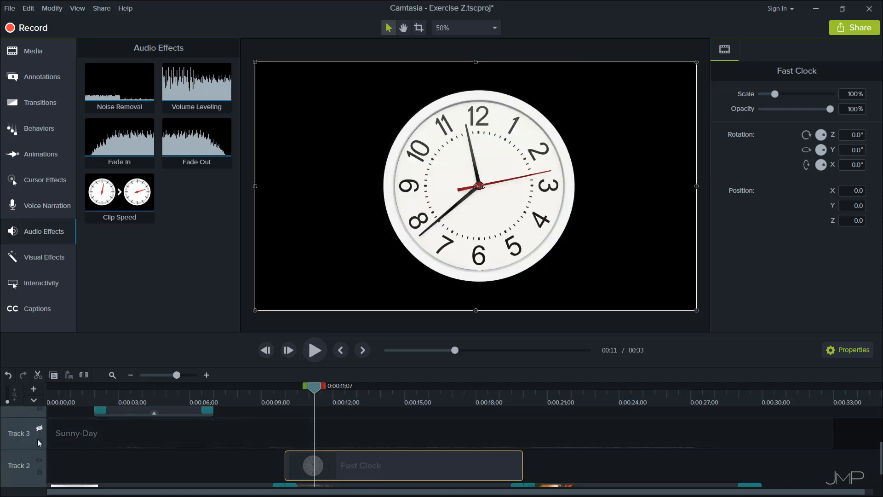
Apply the Remove a Color effect to the Fast Clock clip and sample the black background around the clock as its colour
left_click(32, 257)
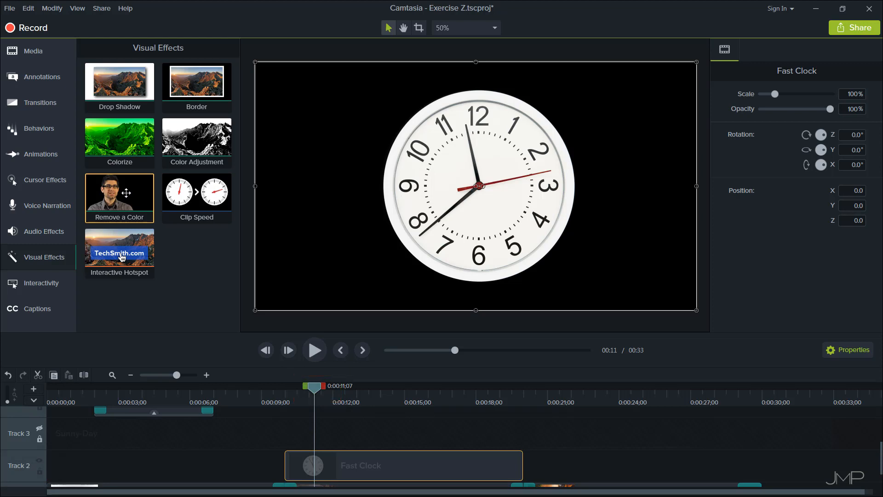
left_click_drag(126, 193, 405, 191)
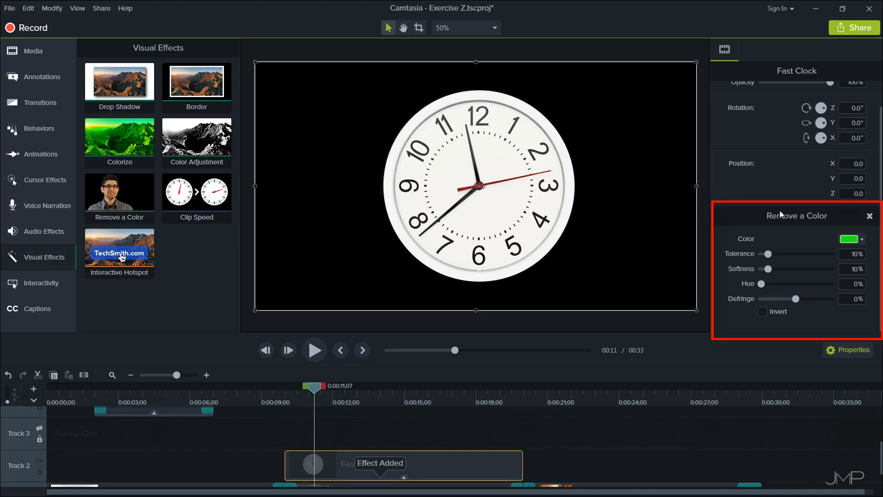
left_click(862, 242)
left_click(863, 270)
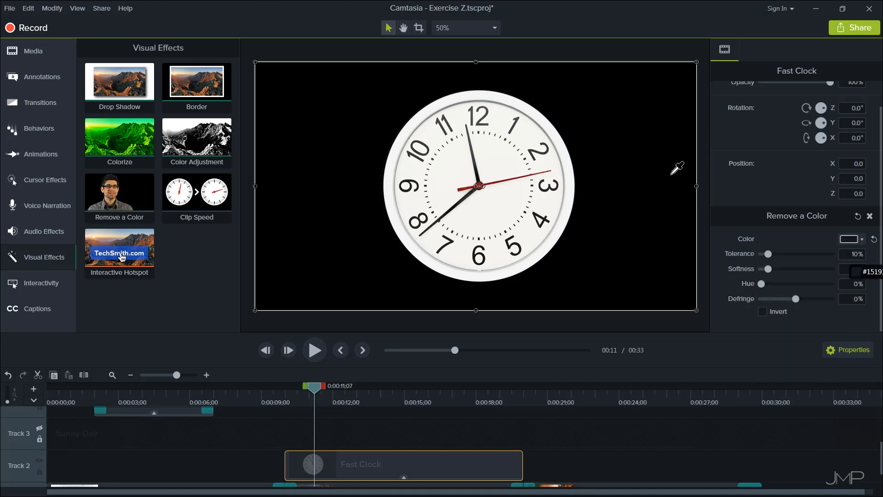
left_click(650, 149)
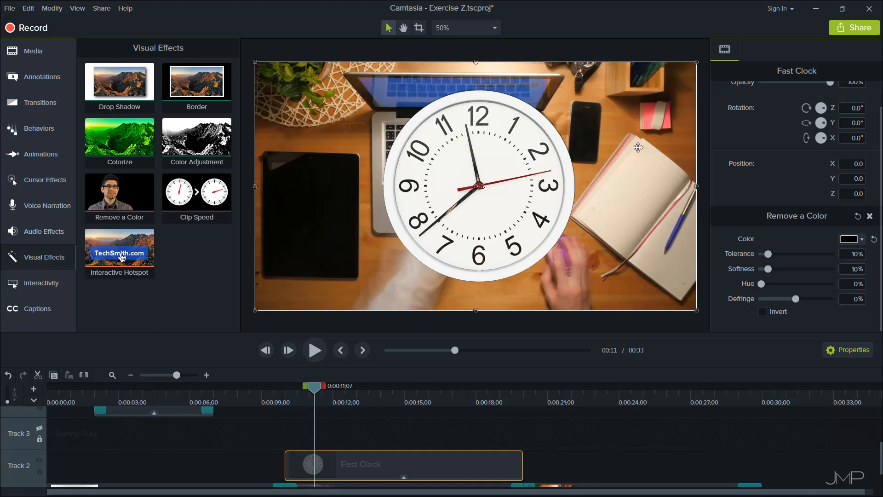
Crop the Fast Clock clip on all four sides close to the clock face and return to edit mode
left_click(419, 29)
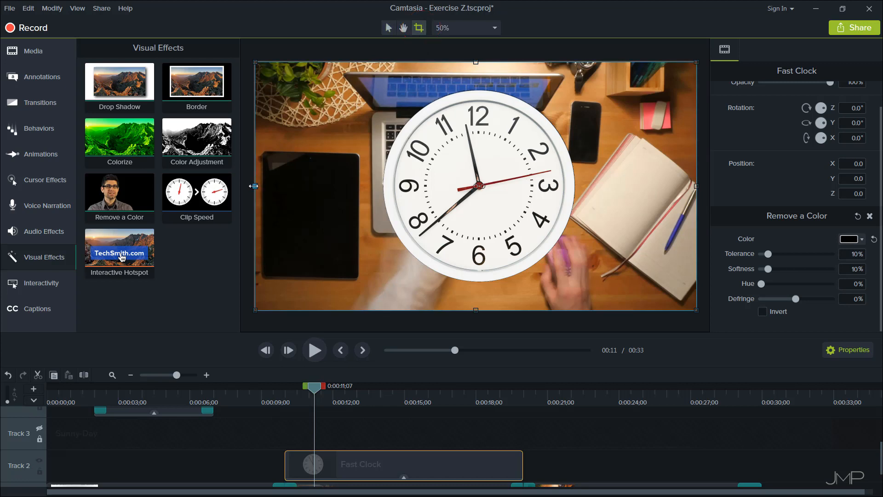
left_click_drag(256, 182, 371, 195)
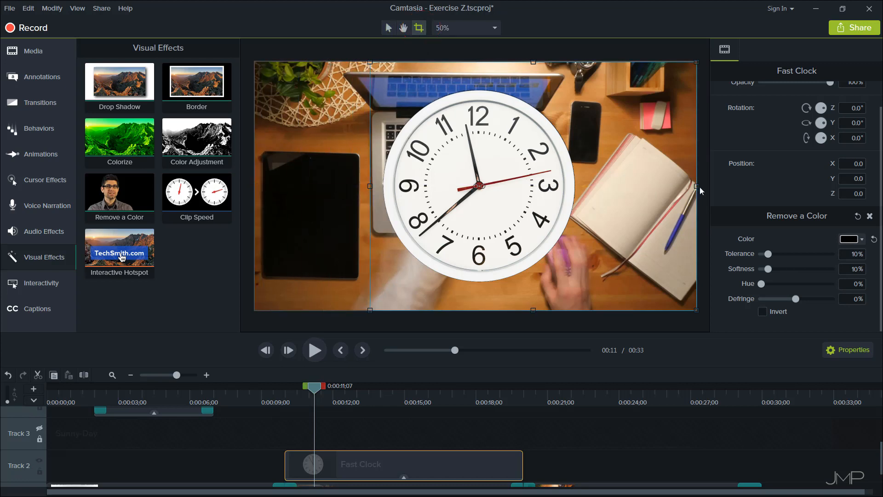
left_click_drag(696, 186, 586, 185)
left_click_drag(478, 309, 478, 290)
left_click_drag(477, 59, 476, 80)
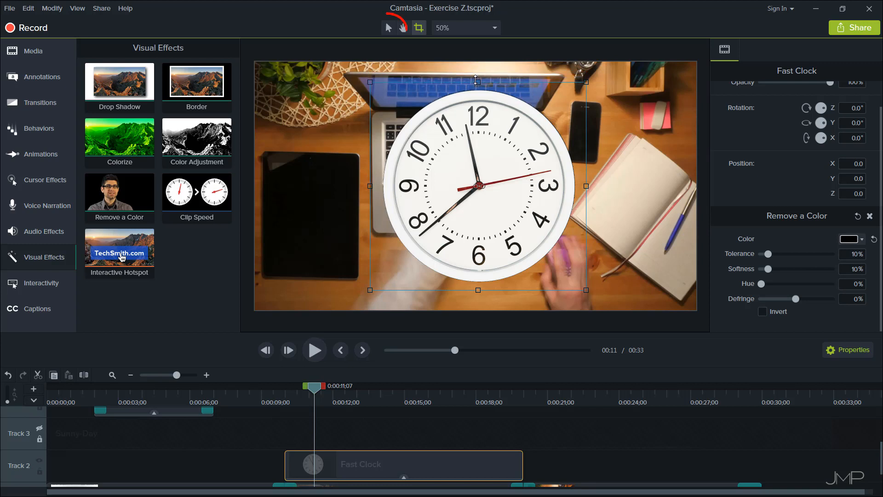
left_click(387, 28)
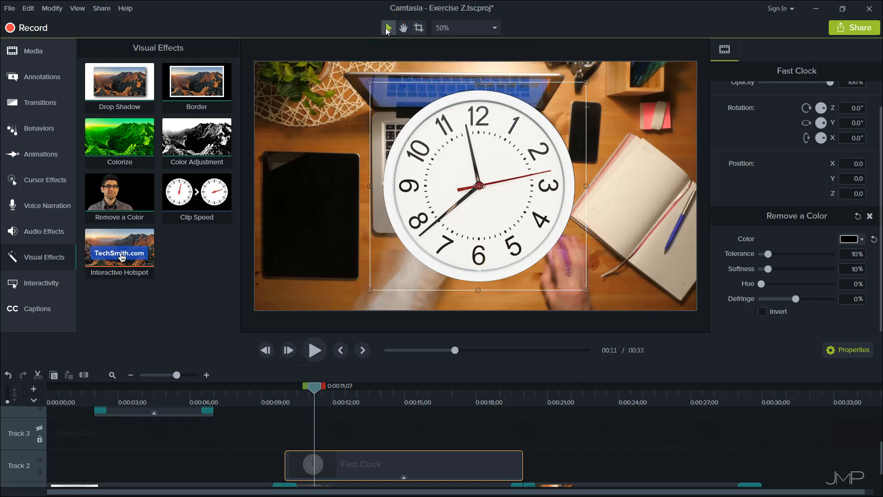
Move the cropped clock to the upper-left corner of the video frame and scale it down to about 40.5%
left_click_drag(405, 97, 275, 74)
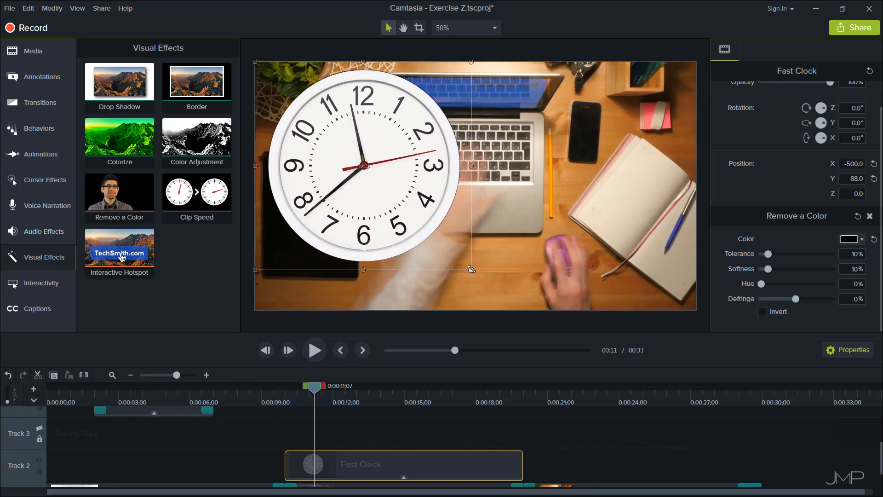
left_click_drag(471, 270, 341, 145)
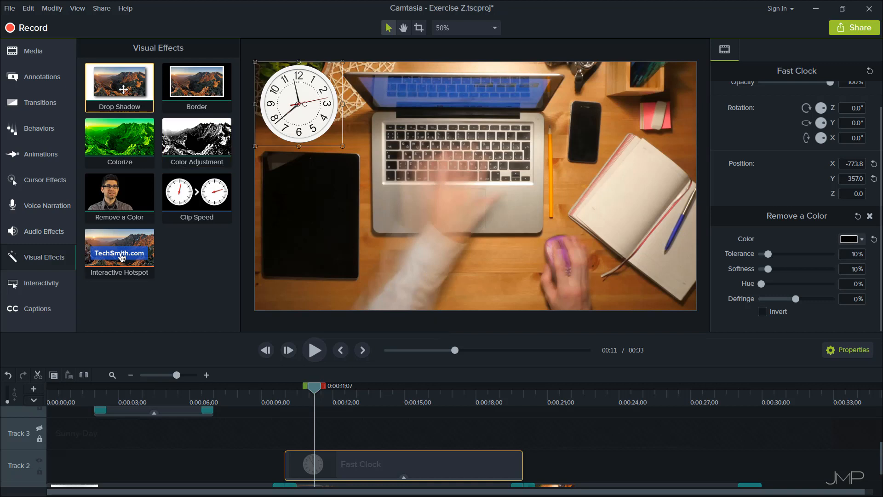
Add a Drop Shadow effect to the clock with an angle of 270° and an offset of 20
left_click_drag(142, 90, 296, 112)
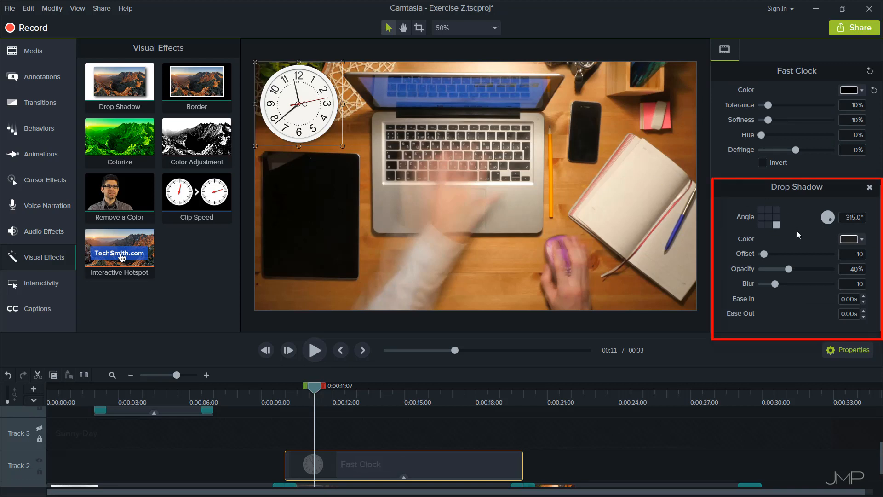
left_click(769, 225)
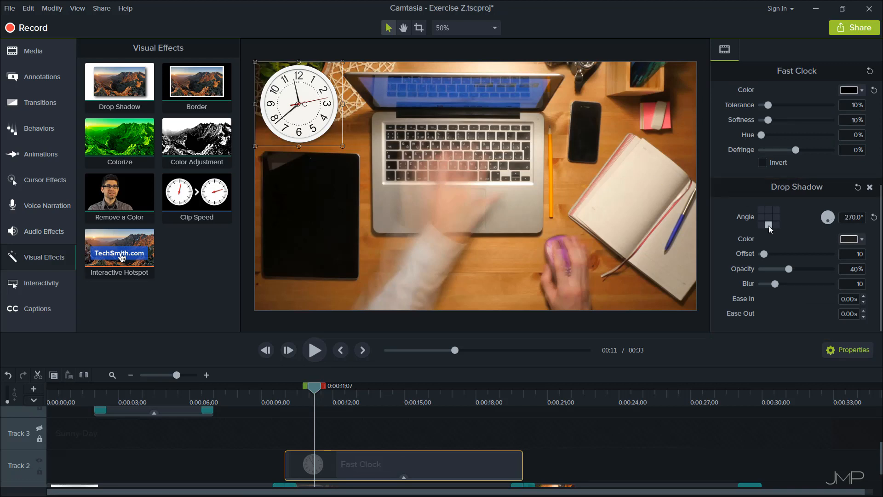
double_click(848, 254)
type("20")
key("Return")
Play back the Fast Clock clip from its start at 10 seconds to check the effects over the typing video
left_click_drag(314, 387, 274, 387)
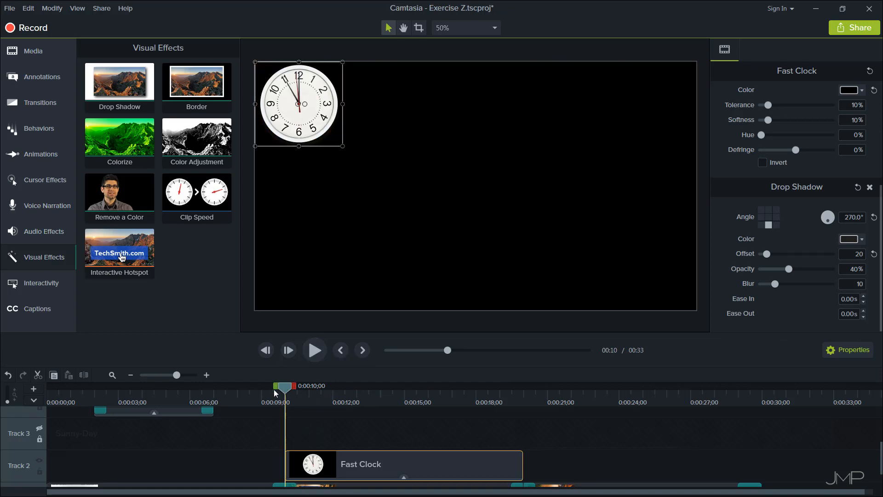
left_click(314, 352)
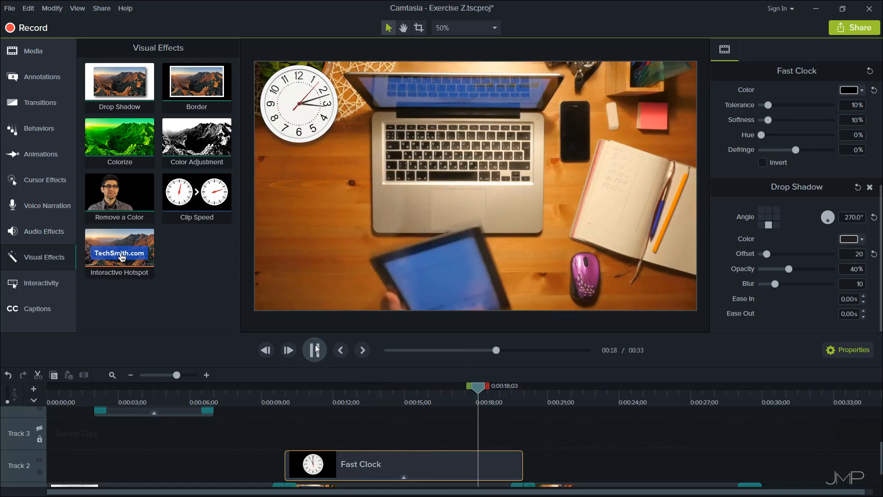
left_click(316, 344)
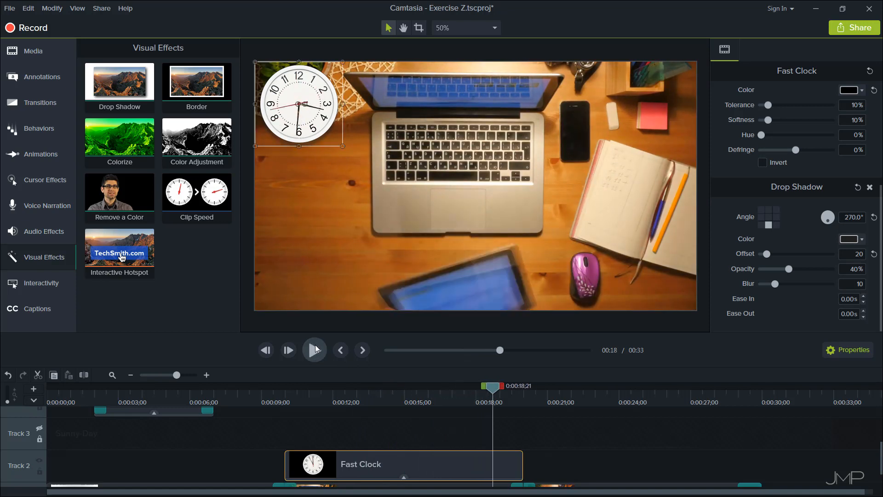
Copy the Fast Clock clip and paste the duplicate on Track 2 after the original
right_click(464, 462)
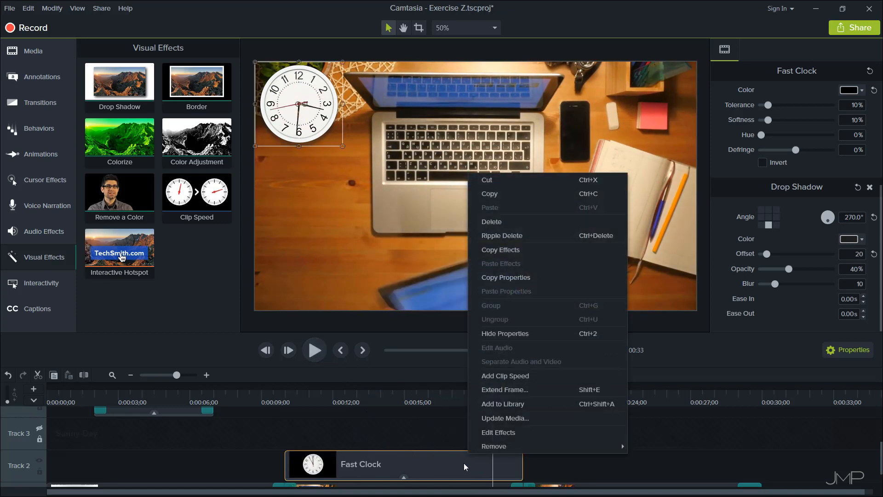
left_click(508, 194)
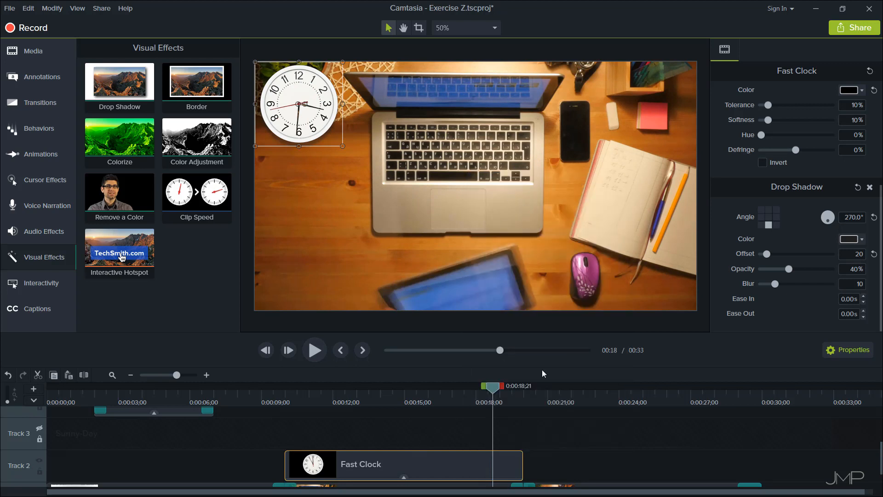
right_click(589, 460)
left_click(631, 335)
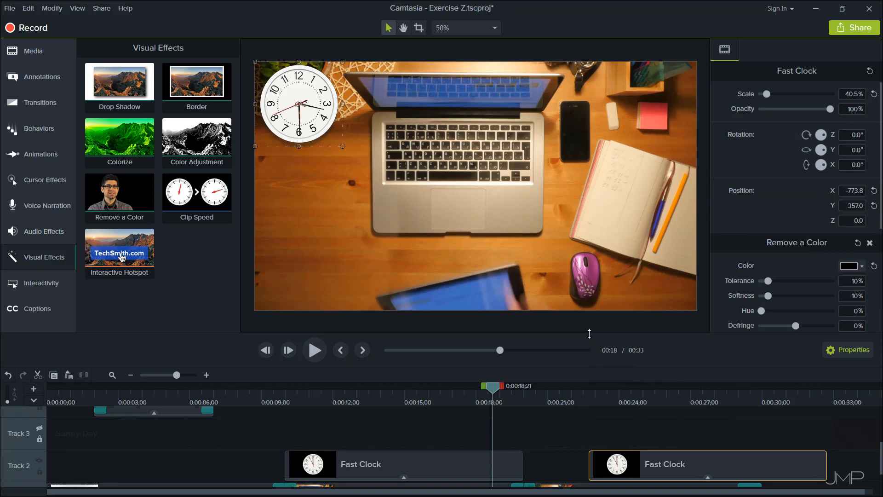
Enlarge the timeline area and move the duplicate Fast Clock clip directly against the end of the first one, above Normal Speed Typing
left_click_drag(589, 334, 589, 278)
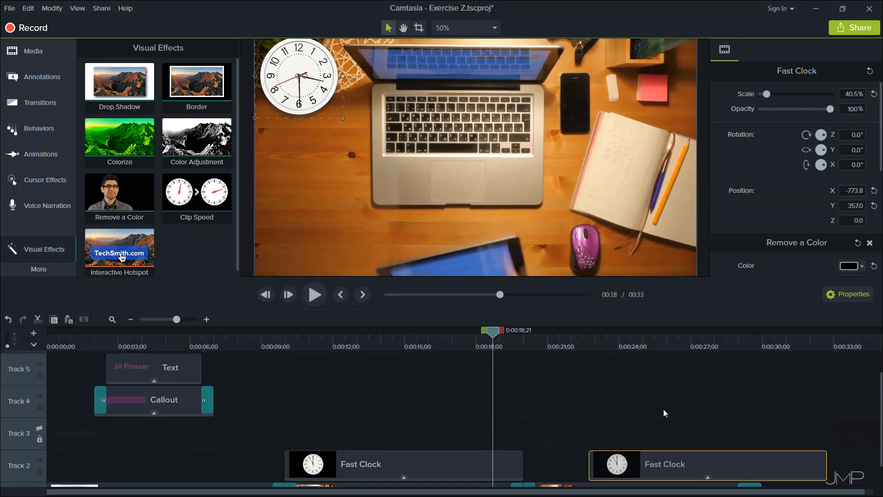
scroll(663, 410, "down", 1)
left_click_drag(725, 435, 668, 437)
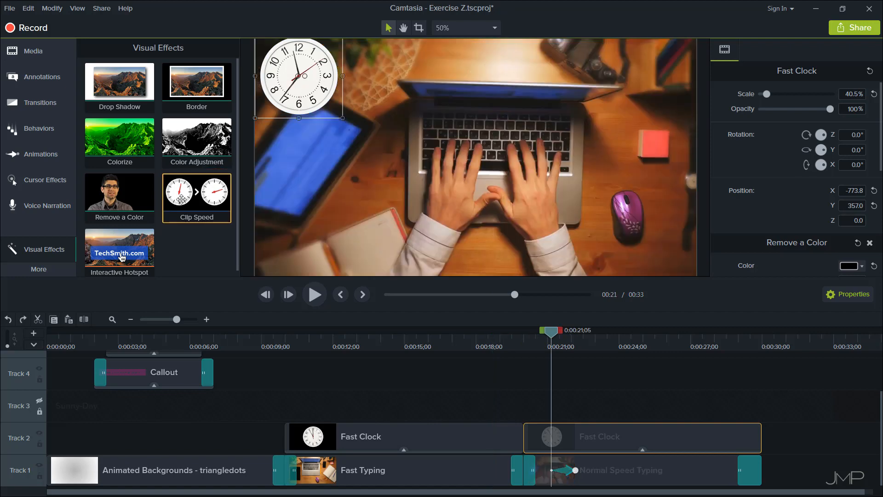
Apply the Clip Speed effect to the second Fast Clock clip and set its speed to 0.01x
left_click_drag(197, 193, 644, 437)
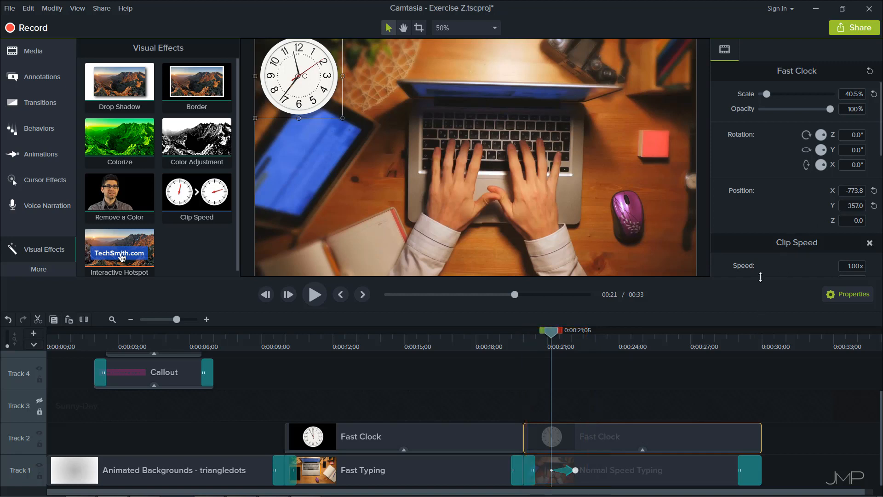
left_click_drag(761, 278, 755, 364)
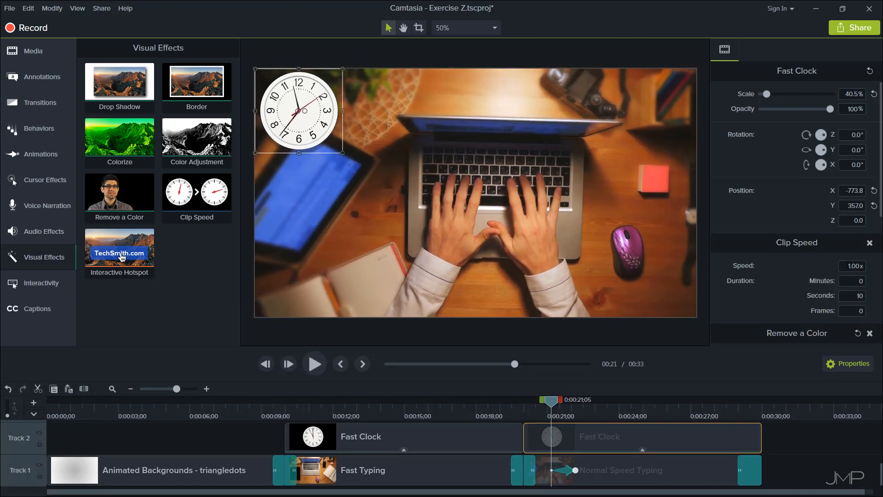
double_click(848, 266)
type("0.")
left_click(805, 265)
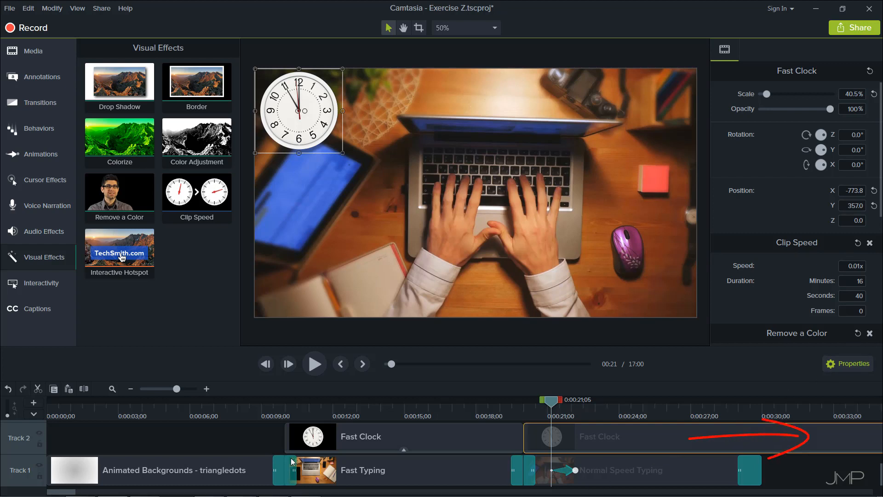
Shorten the slowed Fast Clock clip to 10 seconds by bringing its end in line with the end of Normal Speed Typing
left_click(131, 389)
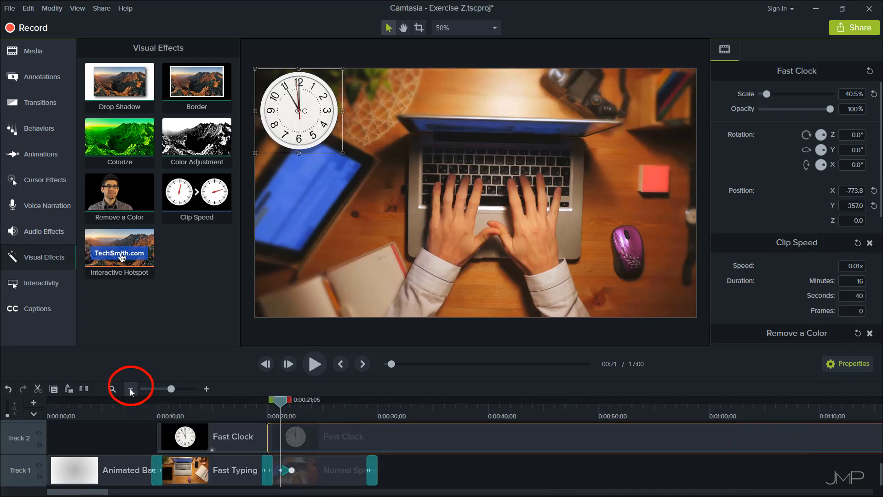
left_click(130, 389)
left_click(131, 389)
left_click(131, 390)
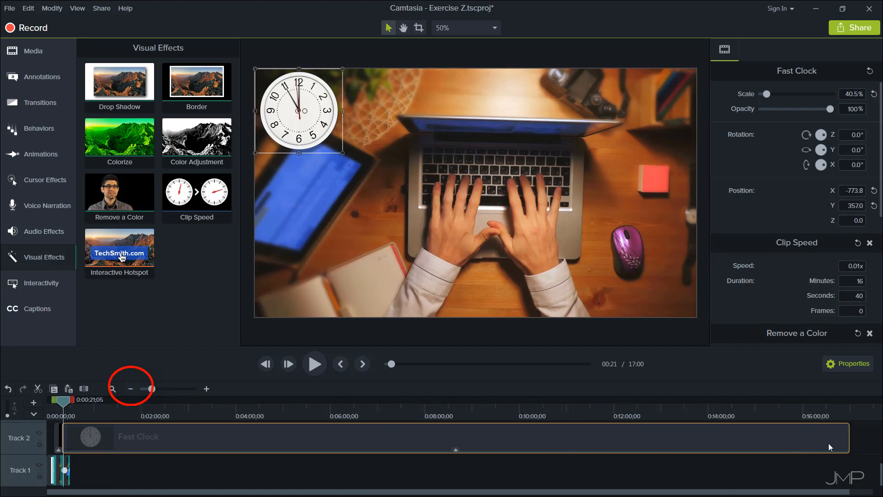
left_click_drag(850, 440, 89, 427)
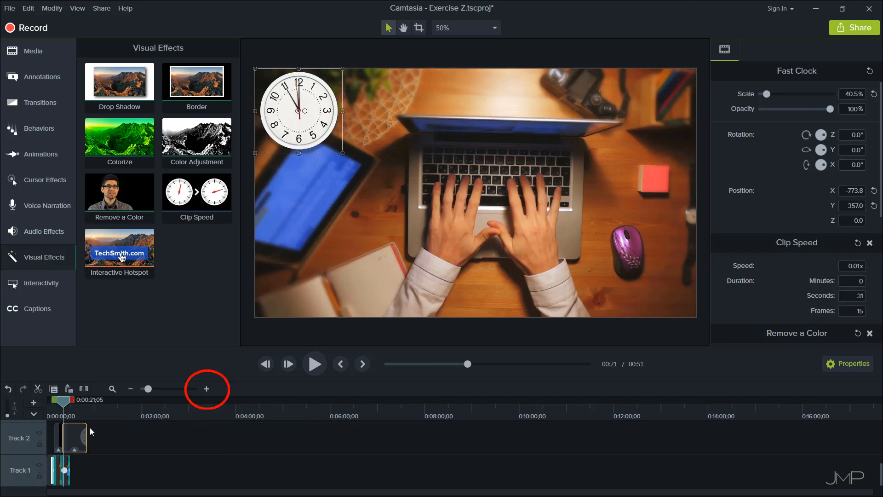
left_click(206, 389)
left_click(205, 388)
left_click(205, 388)
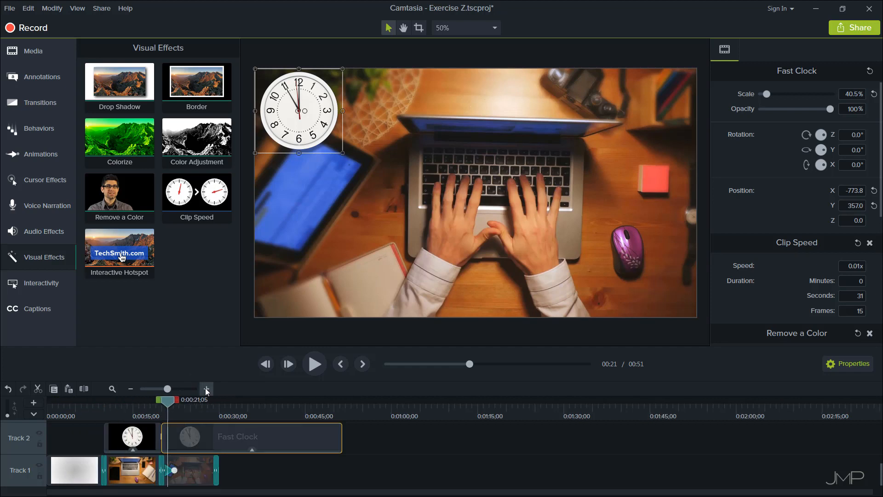
left_click(206, 388)
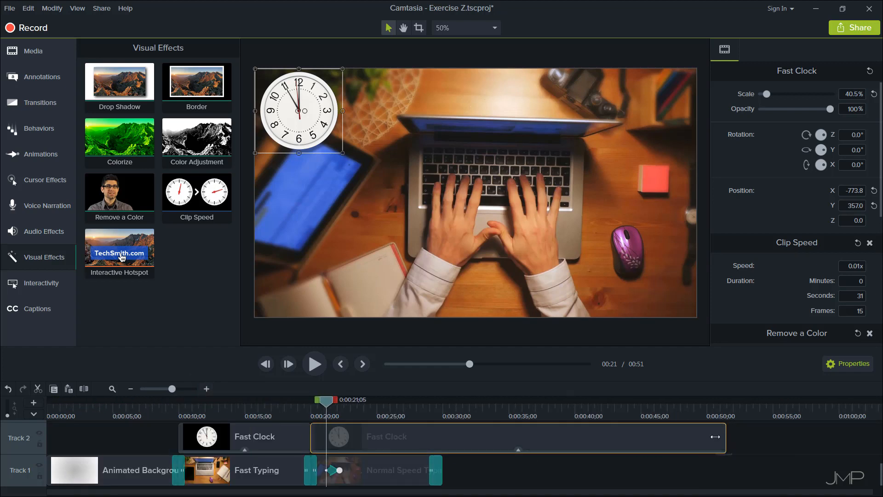
left_click_drag(726, 437, 440, 438)
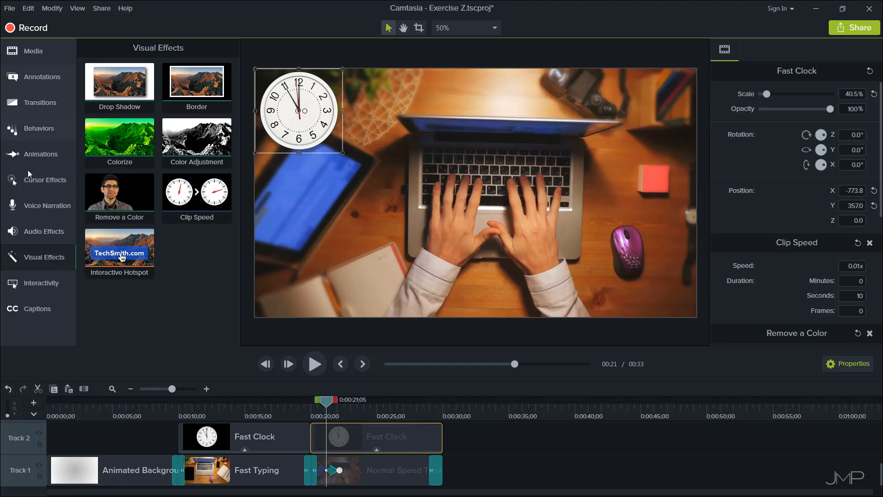
Add a Zoom-n-Pan animation at 0:00:11;17 that zooms in on the clock to about 274%
left_click(28, 156)
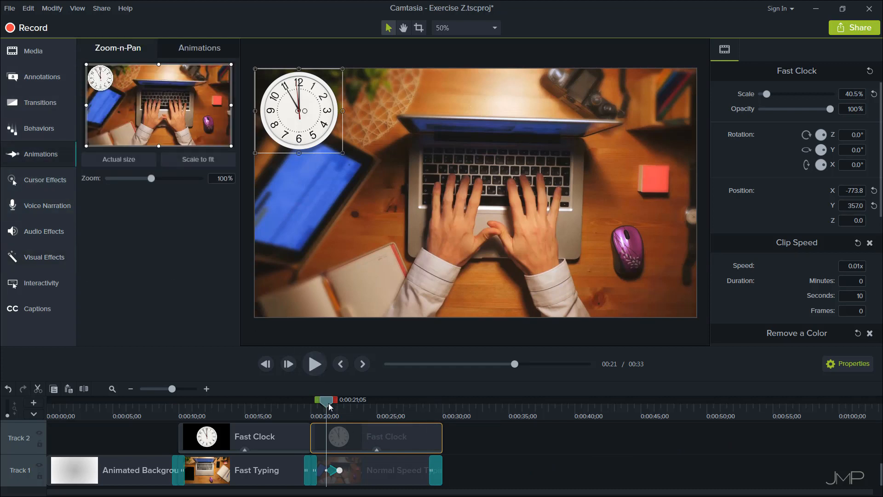
left_click_drag(329, 407, 201, 403)
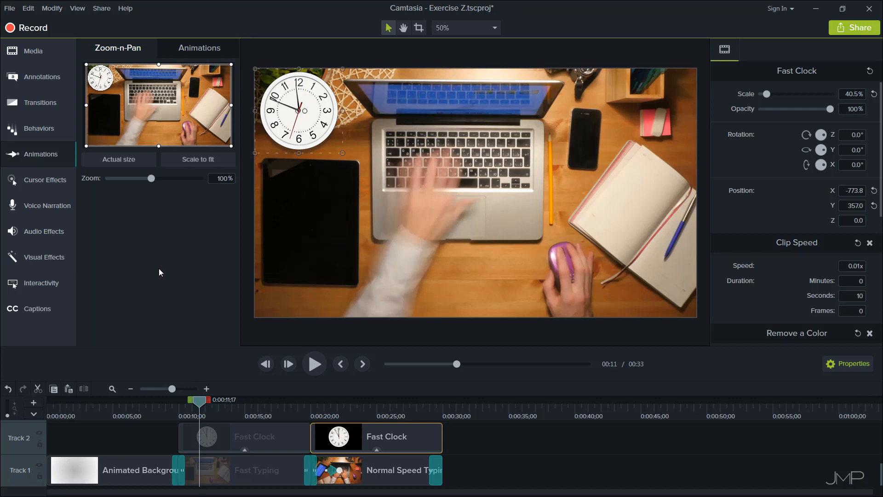
left_click_drag(231, 147, 140, 94)
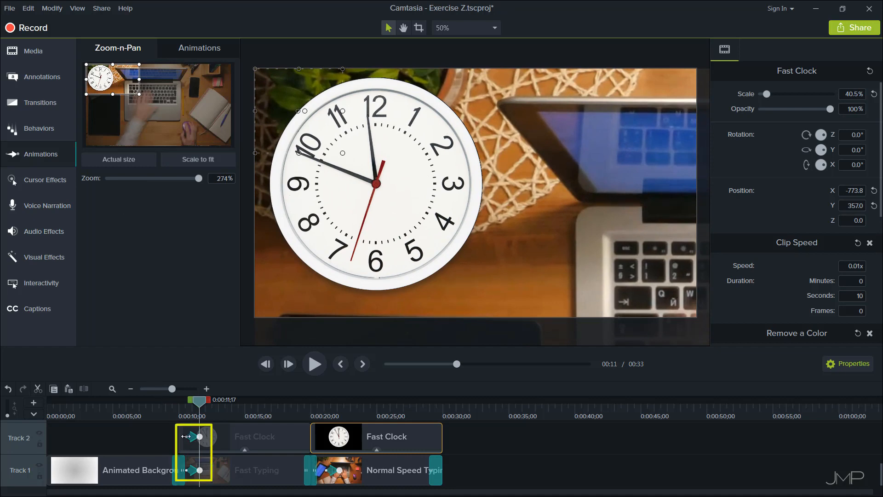
Try extending only the Fast Clock zoom animation to 0:00:13;00, preview it against Fast Typing, and undo the change
mouse_move(186, 436)
left_mouse_down()
mouse_move(176, 437)
mouse_move(194, 438)
mouse_move(185, 438)
left_mouse_up()
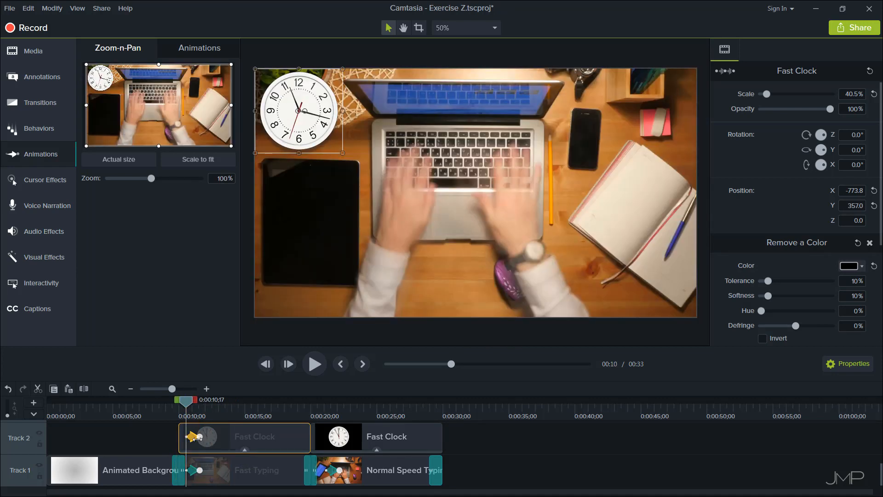
left_click_drag(199, 437, 219, 436)
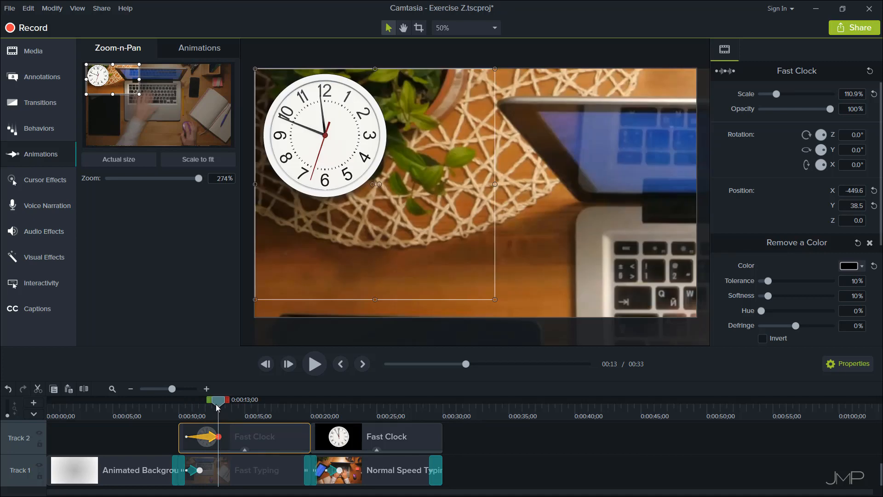
left_click(311, 361)
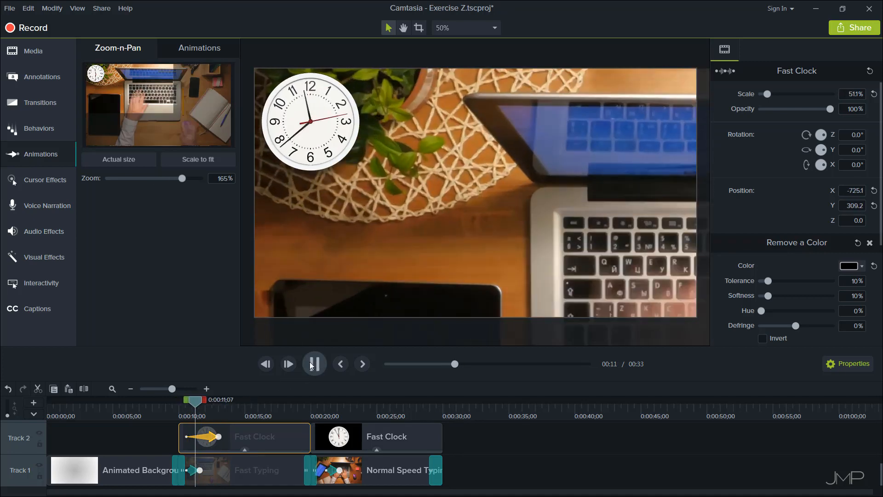
left_click(310, 362)
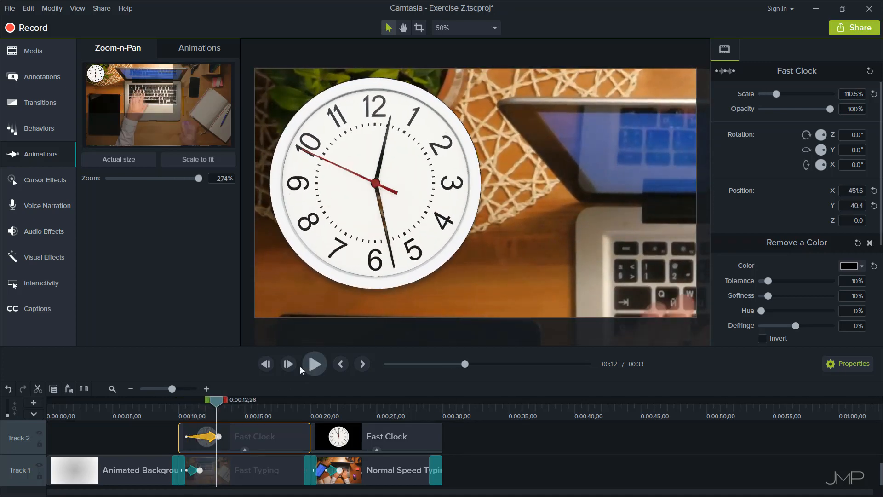
key("ctrl+z")
key("ctrl+z")
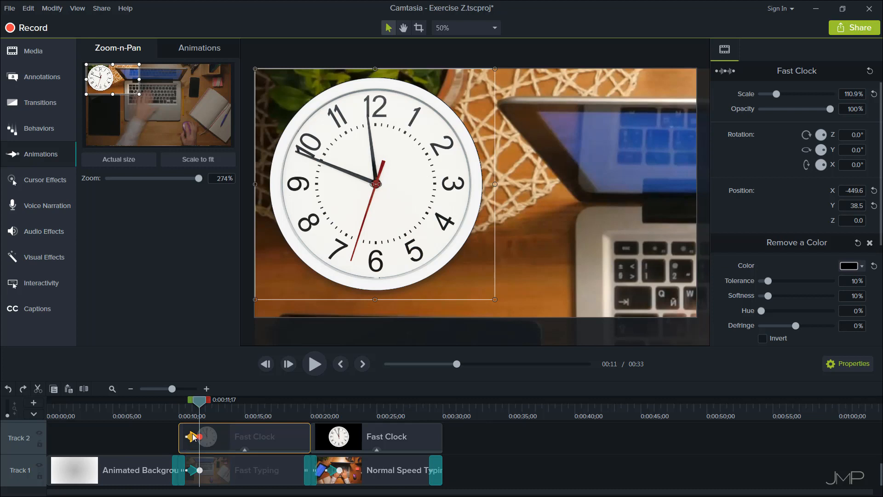
Delete the zoom animations from the first Fast Clock clip and the Fast Typing clip
key("Delete")
left_click(192, 470)
key("Delete")
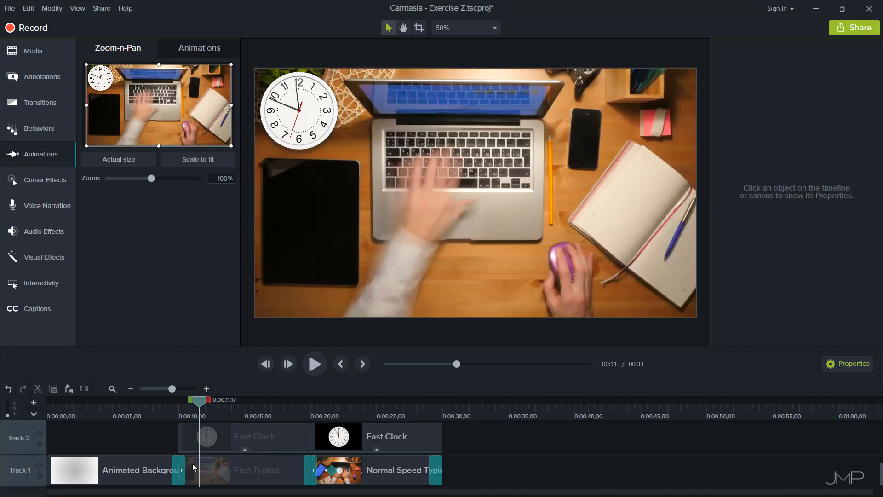
Add a zoom onto the clock of about 268% at 0:00:11;17 and a return to actual size at 0:00:16;22
left_click_drag(231, 146, 128, 92)
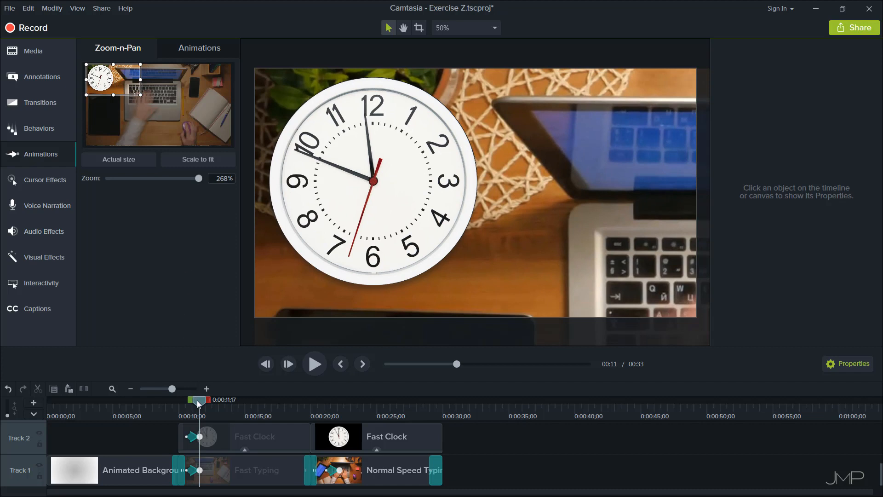
left_click_drag(198, 404, 265, 411)
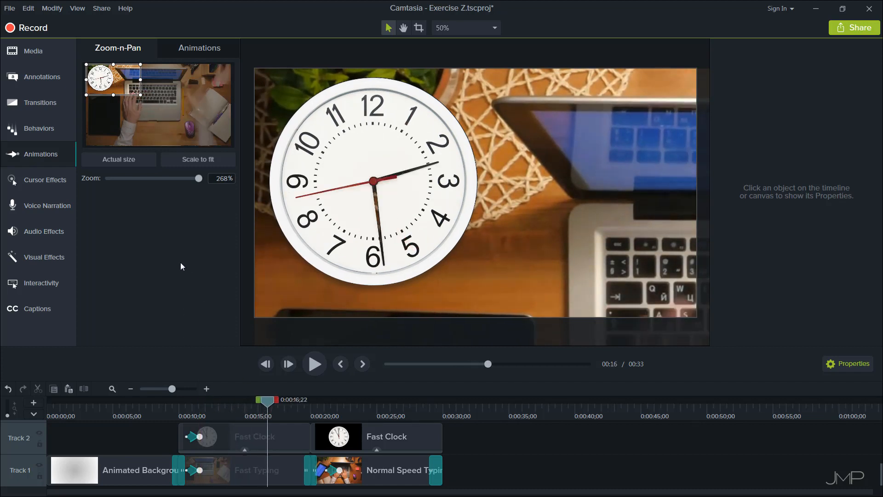
left_click(191, 160)
left_click(129, 160)
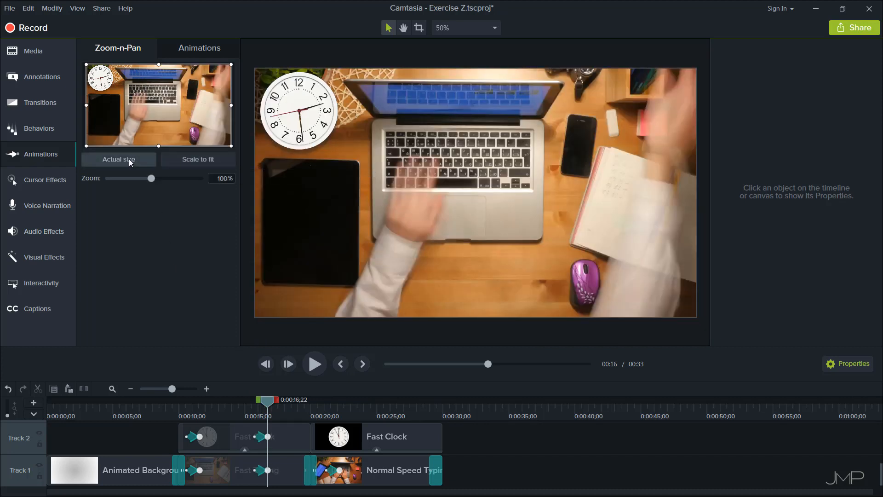